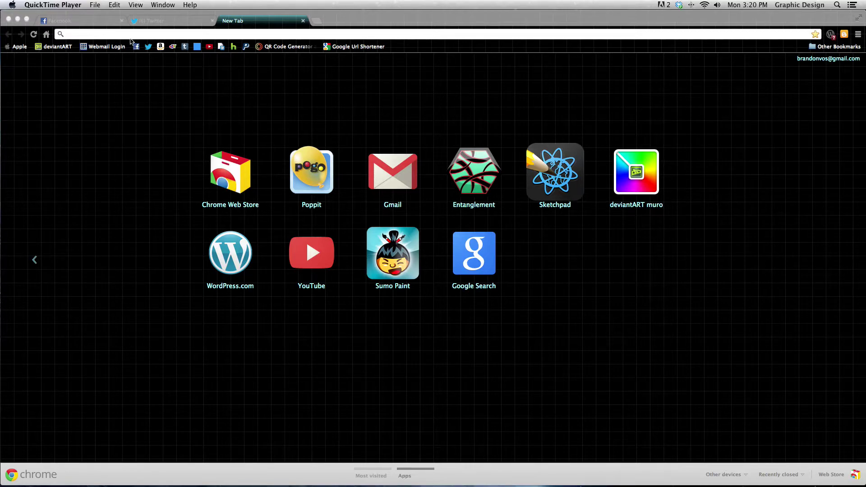
# - Go to pixlr.com and open the Pixlr Editor
pyautogui.click(255, 25)
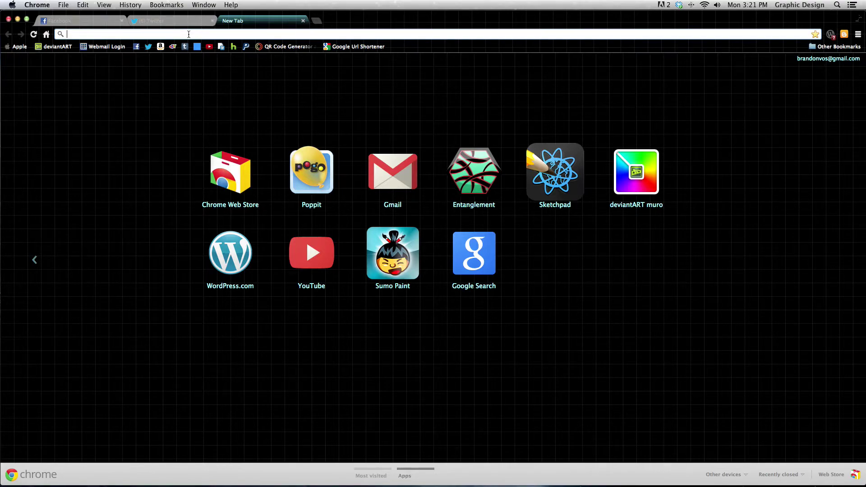
pyautogui.write('pix')
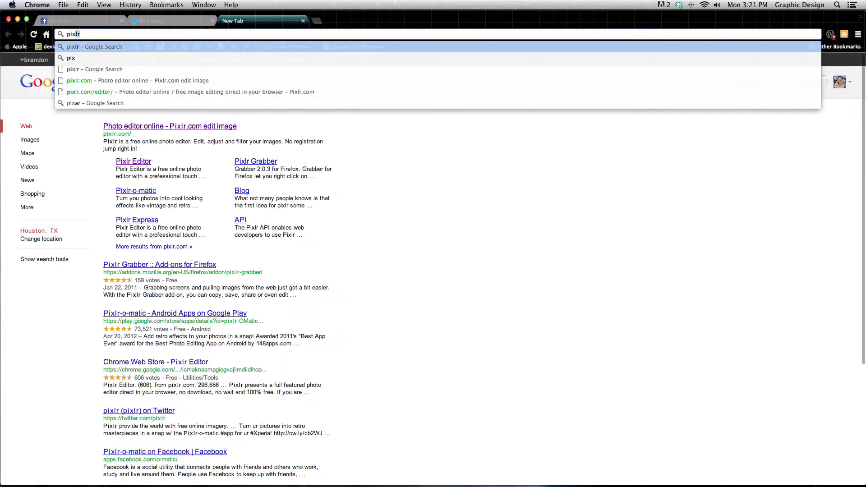
pyautogui.write('lr')
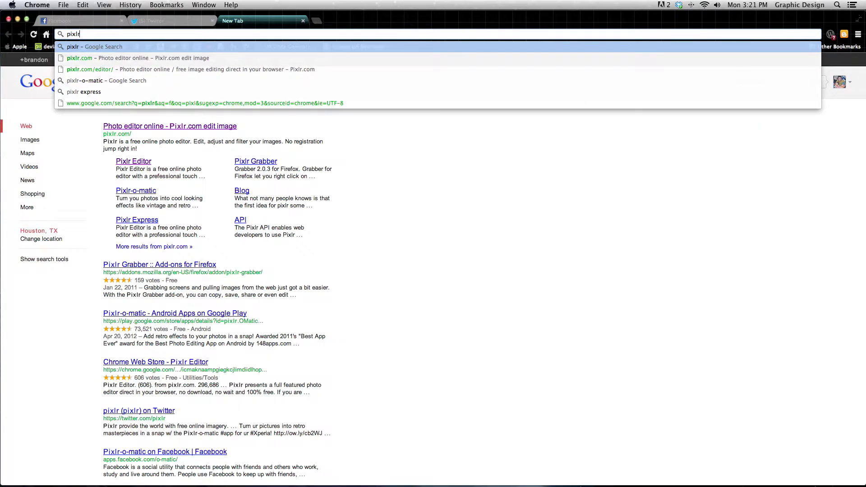
pyautogui.write('.com')
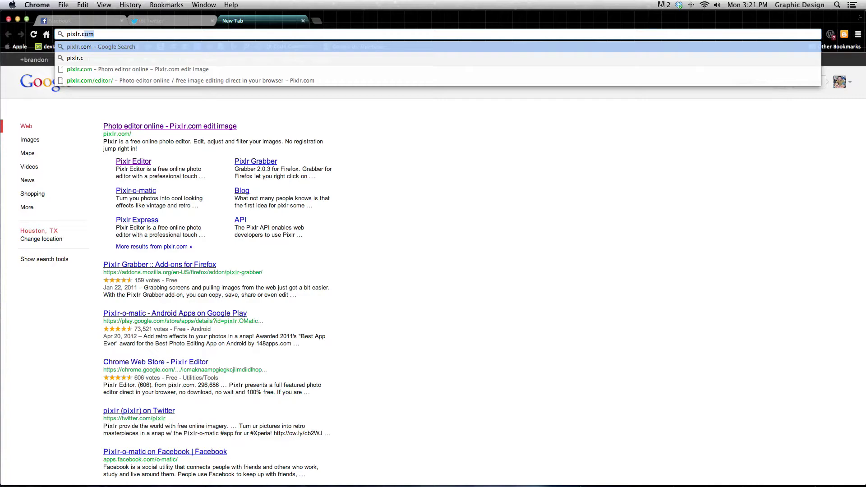
pyautogui.press('Return')
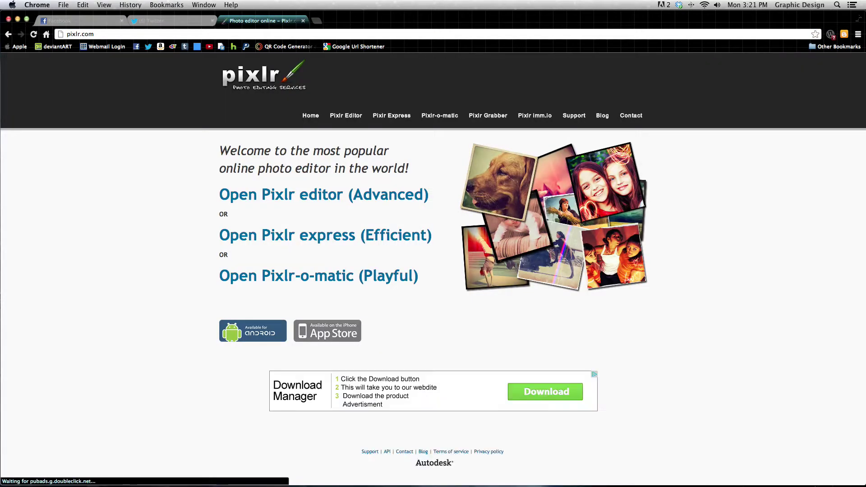
pyautogui.click(346, 119)
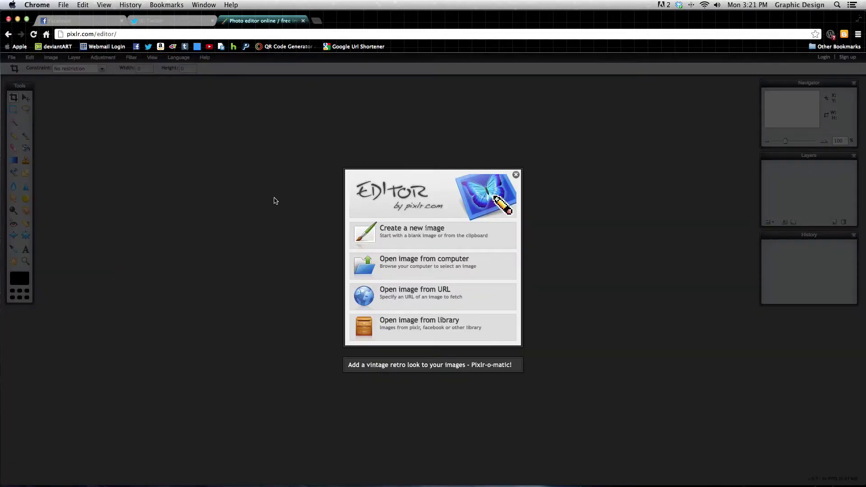
pyautogui.press('super+Tab')
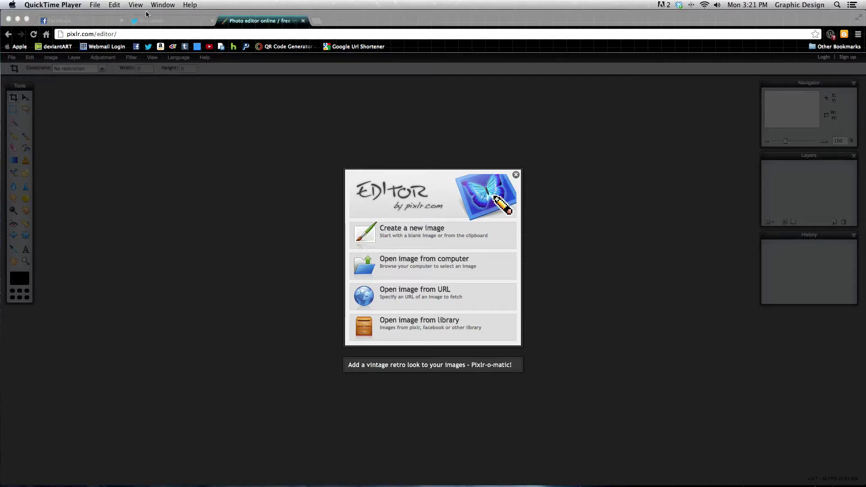
pyautogui.click(377, 120)
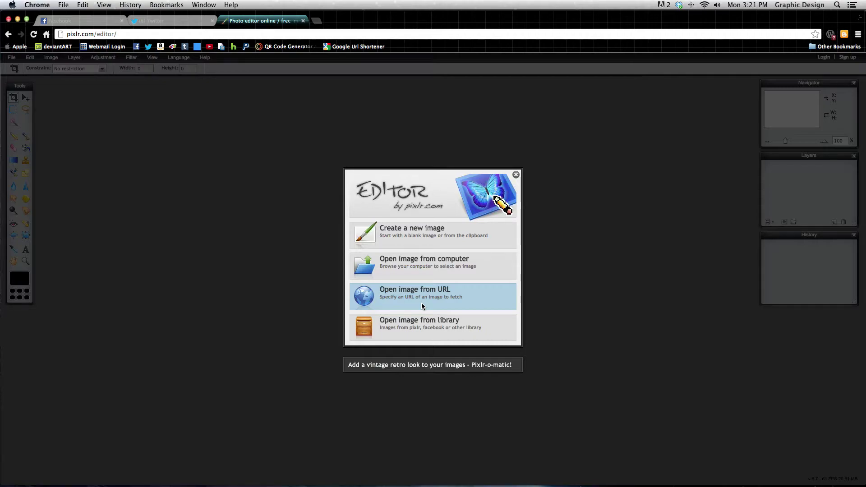
# - Open the image "Photo on 9-24-12 at 2.45 PM" from the computer's Desktop folder
pyautogui.click(423, 274)
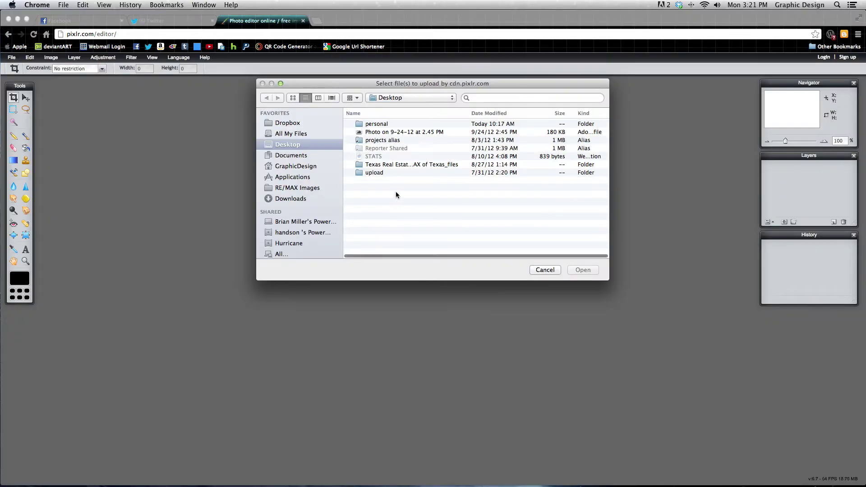
pyautogui.click(304, 125)
pyautogui.click(299, 143)
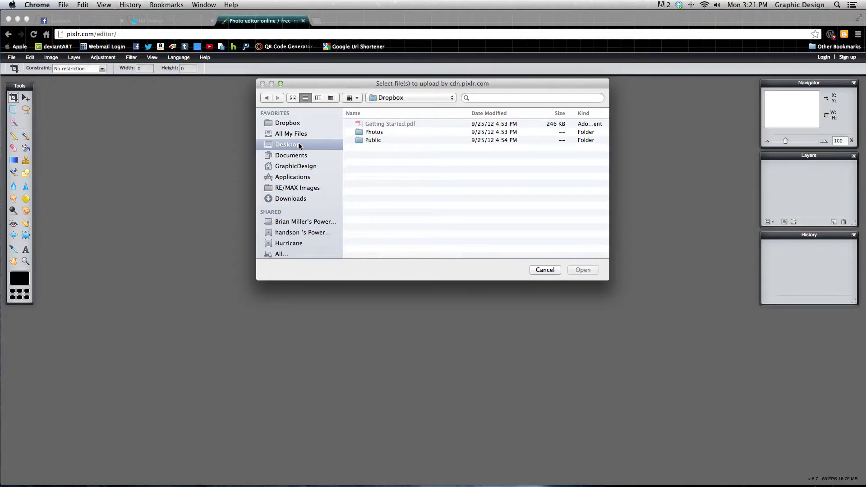
pyautogui.click(374, 131)
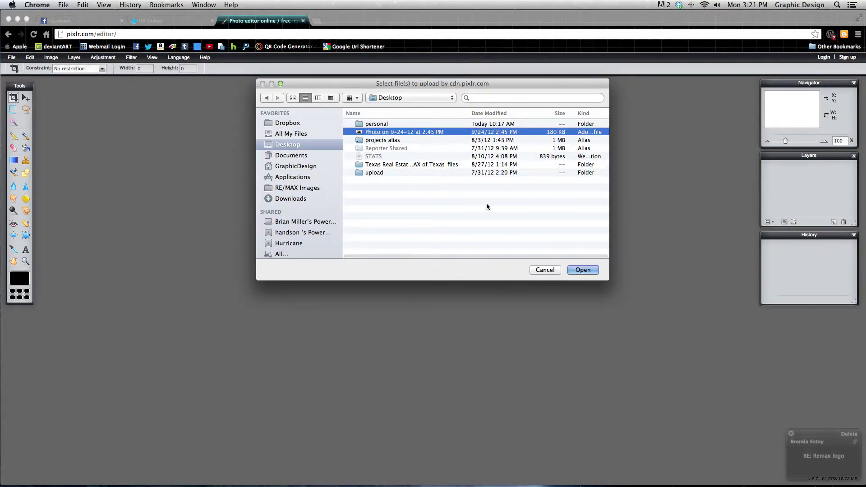
pyautogui.click(586, 271)
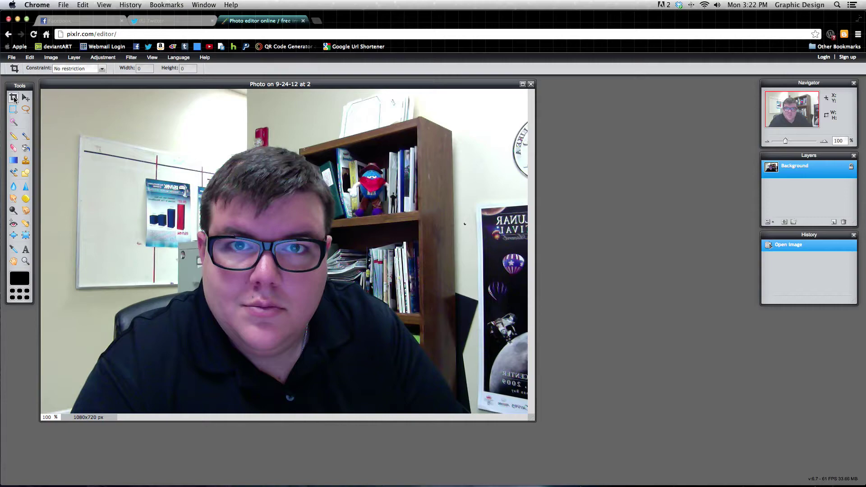
# - Crop the photo around the man's head and shoulders with a 1:1 aspect ratio, to about 601 x 601 px
pyautogui.click(103, 69)
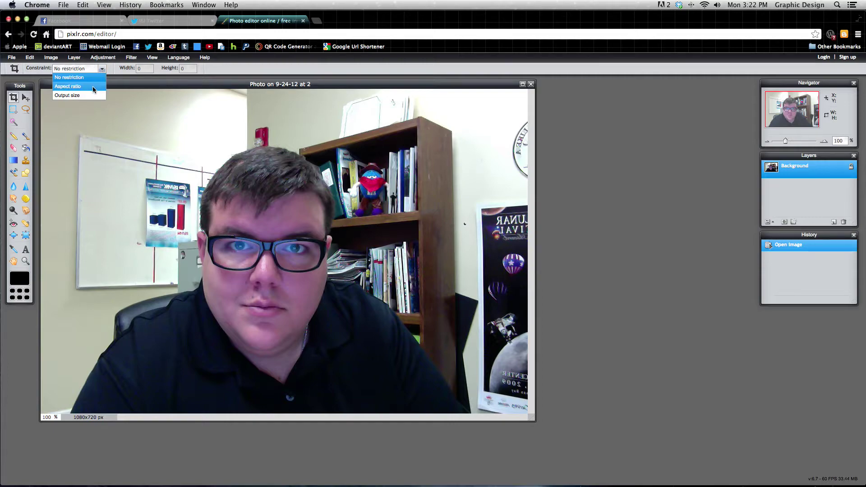
pyautogui.click(93, 86)
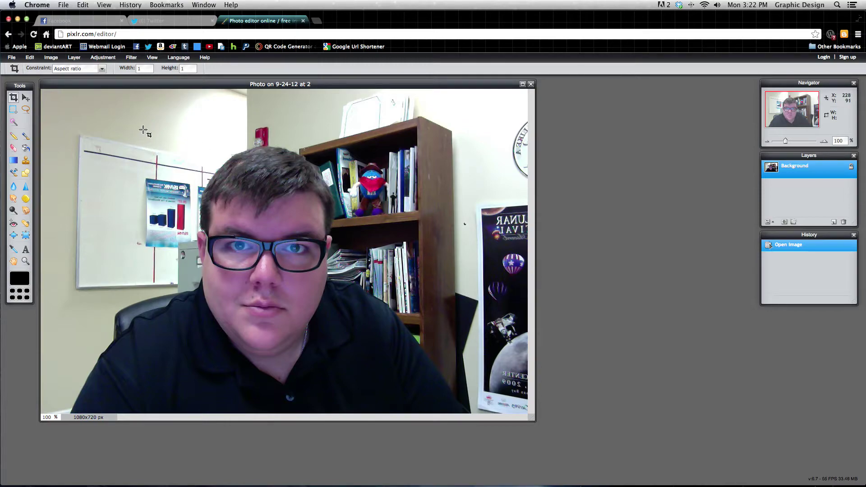
pyautogui.moveTo(143, 130); pyautogui.dragTo(424, 401)
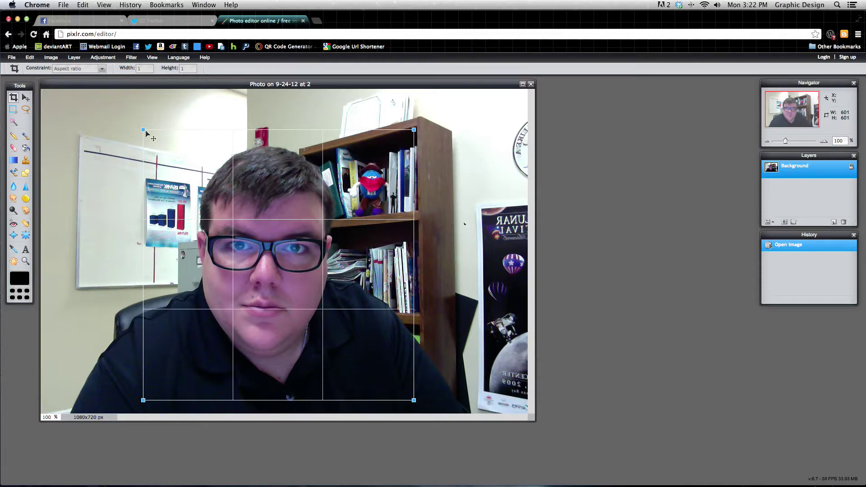
pyautogui.moveTo(353, 307); pyautogui.dragTo(338, 310)
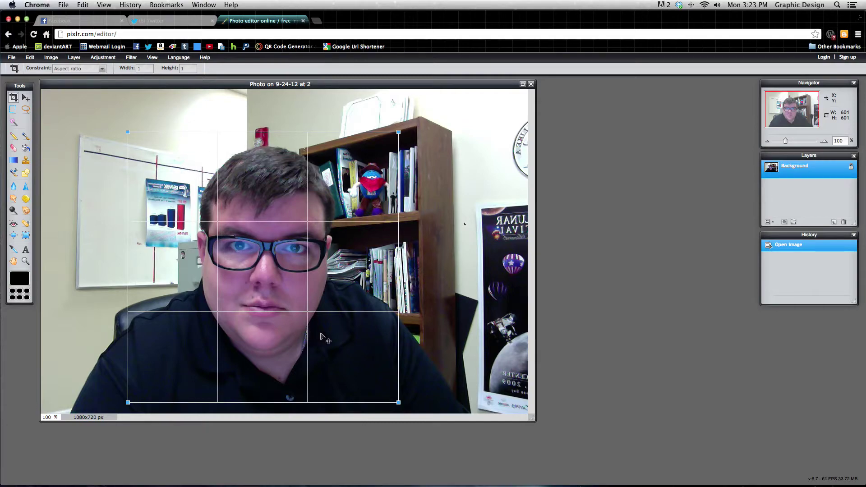
pyautogui.press('Return')
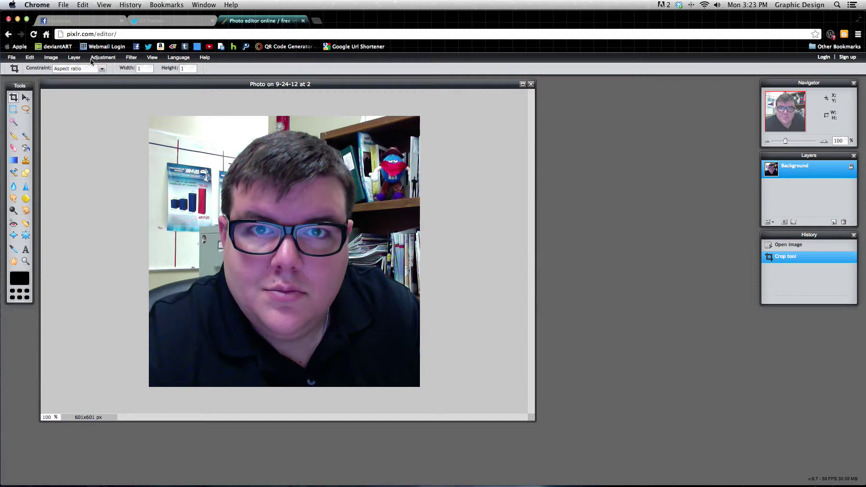
# - Adjust the cropped photo with brightness 15 and contrast 11
pyautogui.click(106, 58)
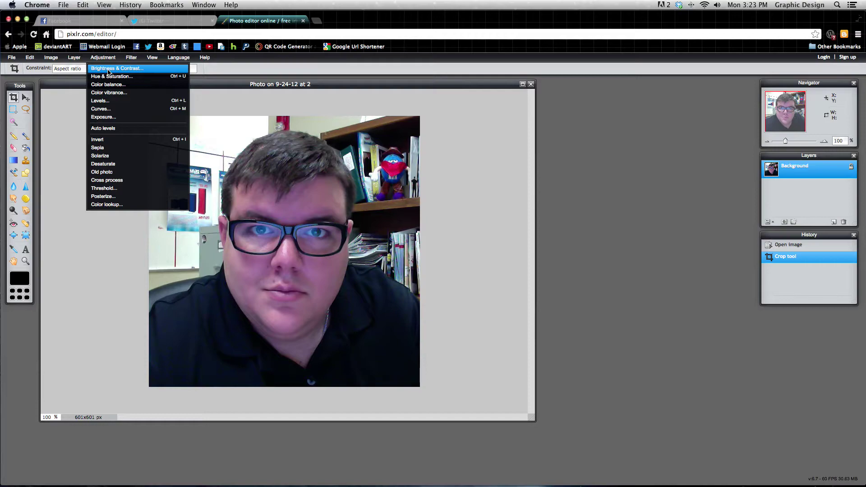
pyautogui.click(109, 71)
pyautogui.moveTo(433, 257); pyautogui.dragTo(440, 257)
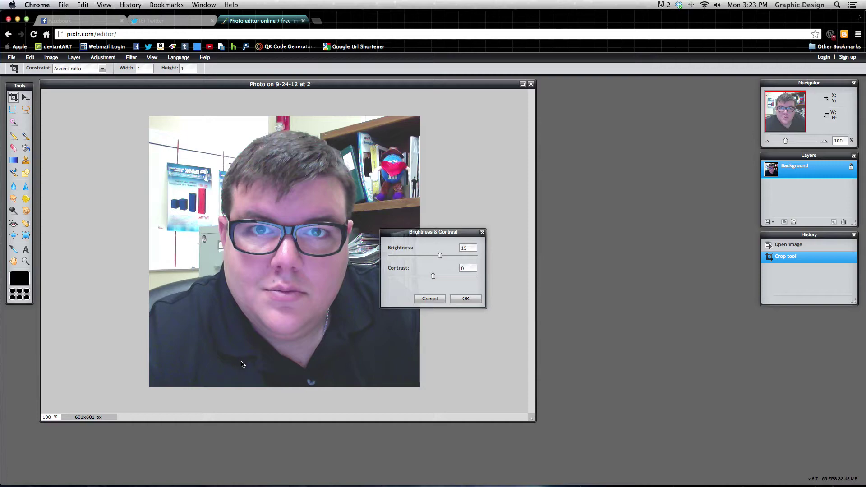
pyautogui.moveTo(434, 277); pyautogui.dragTo(438, 277)
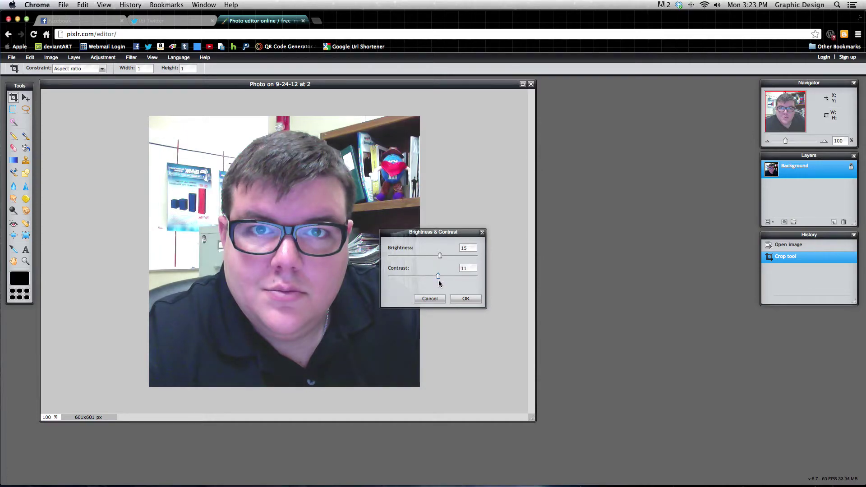
pyautogui.click(466, 299)
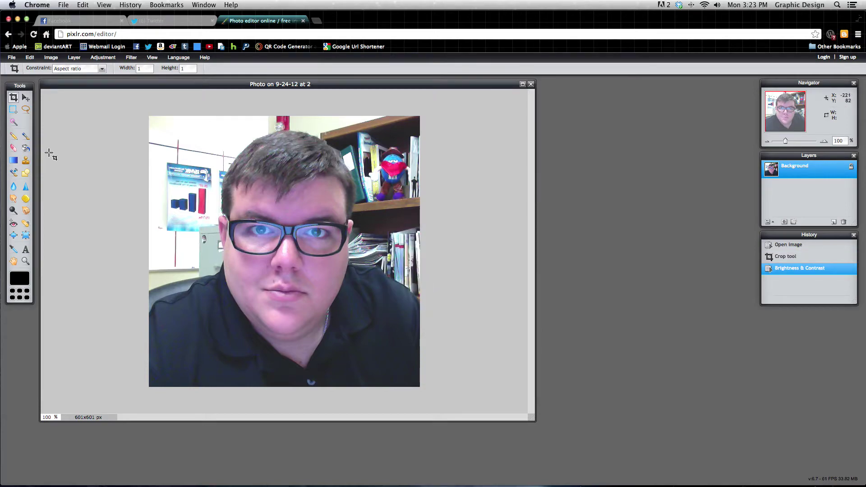
pyautogui.click(100, 59)
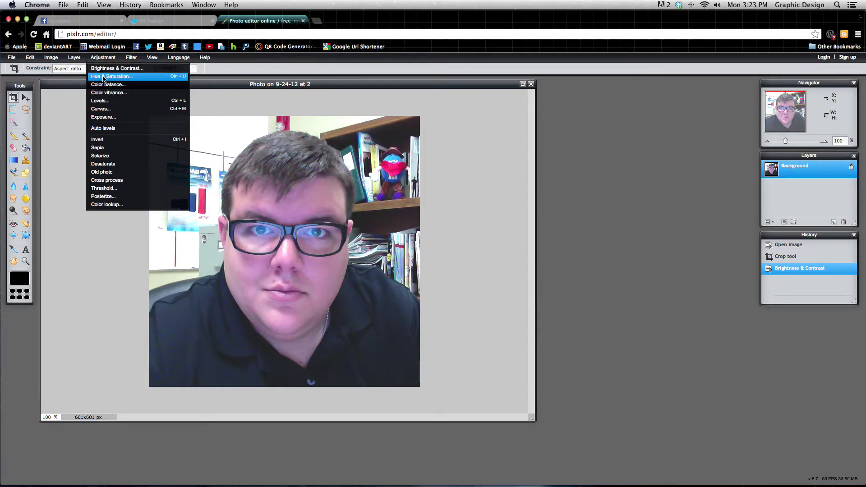
pyautogui.click(103, 78)
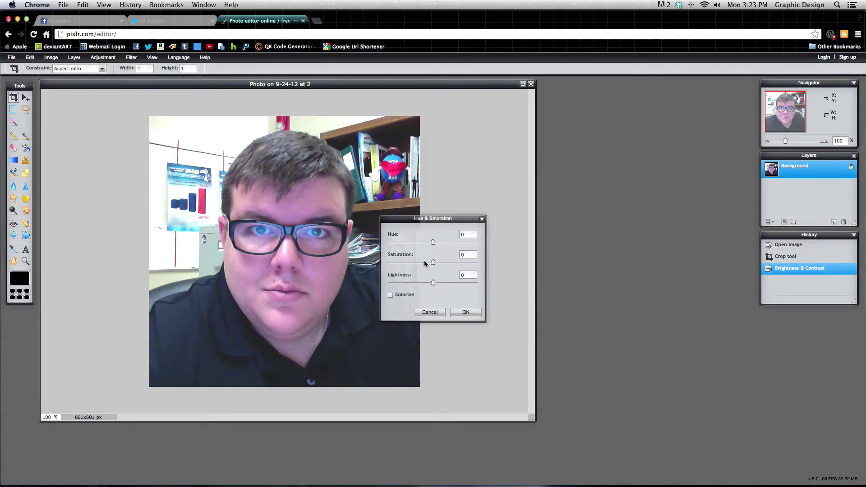
pyautogui.moveTo(433, 263); pyautogui.dragTo(379, 263)
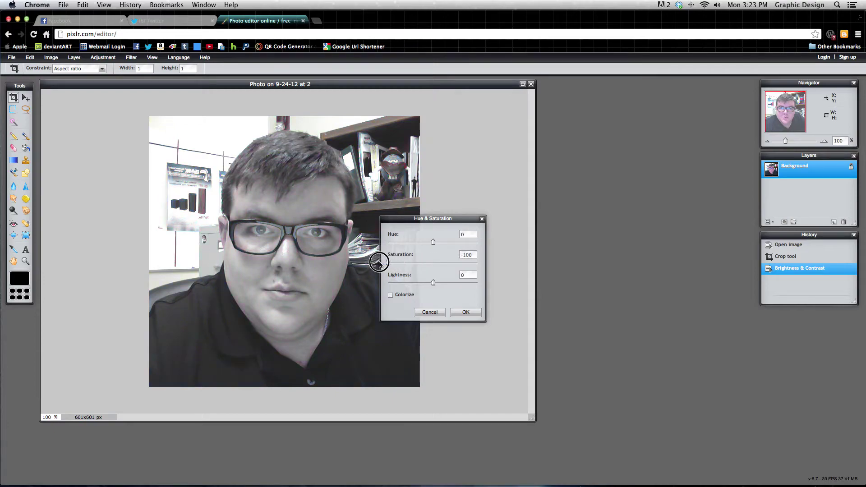
pyautogui.click(424, 313)
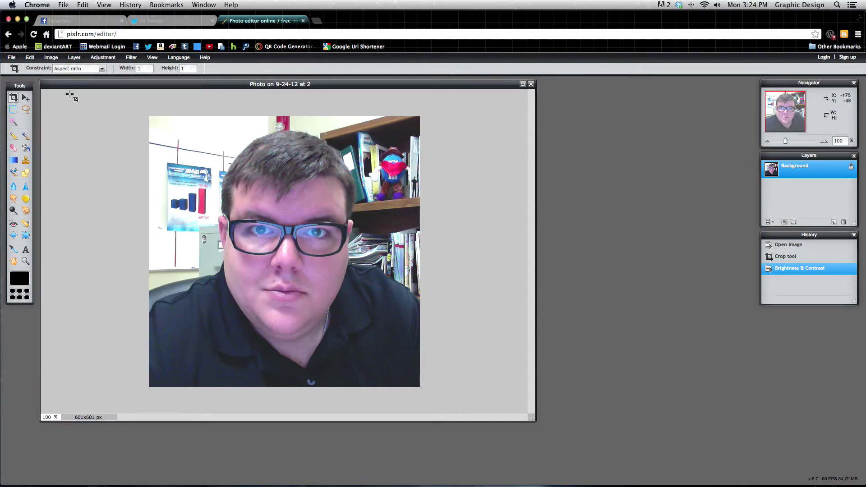
pyautogui.click(12, 58)
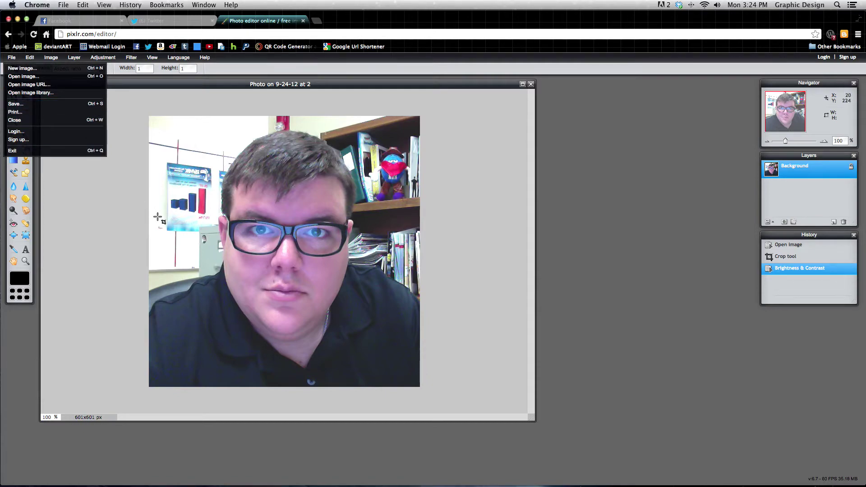
pyautogui.click(133, 215)
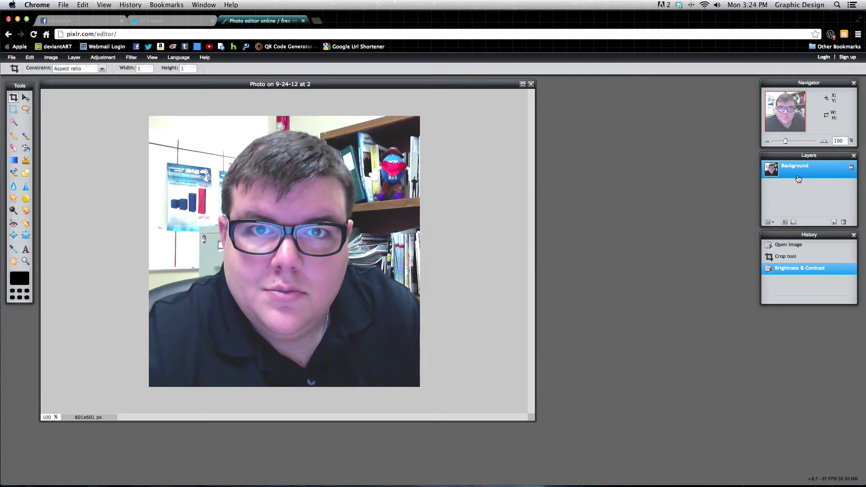
# - Move the Layers palette beside the image, then duplicate the Background layer and hide the copy
pyautogui.moveTo(793, 157); pyautogui.dragTo(578, 164)
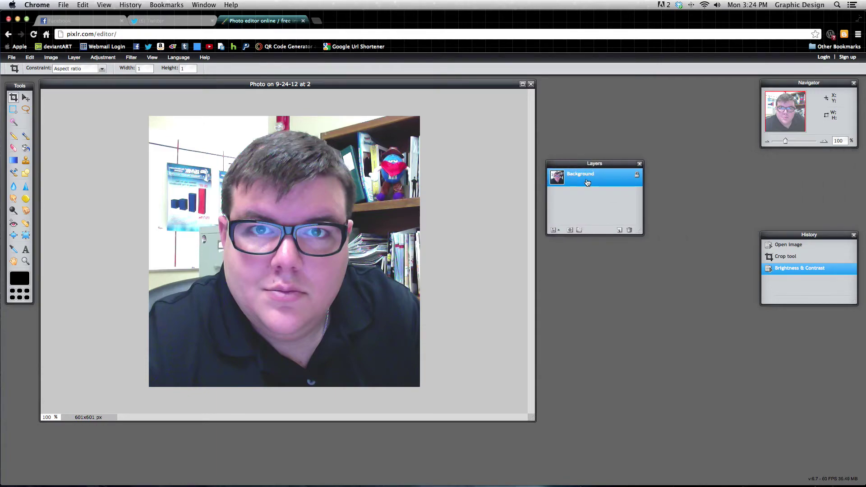
pyautogui.rightClick(588, 182)
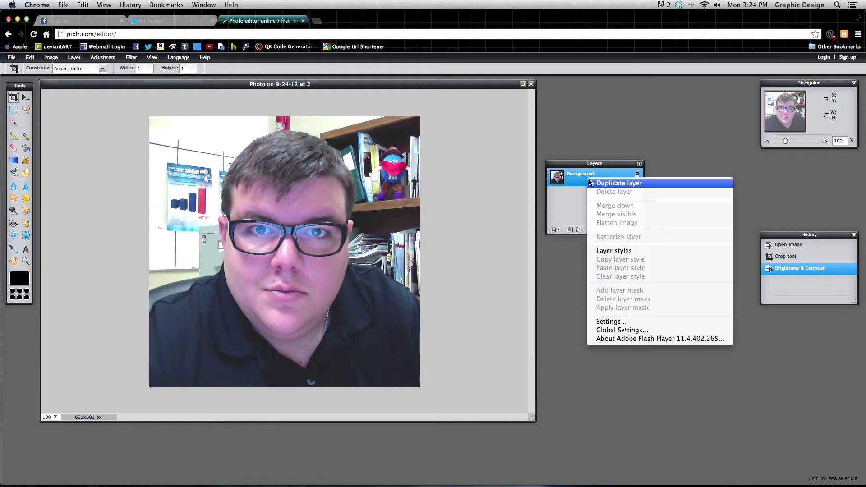
pyautogui.click(594, 184)
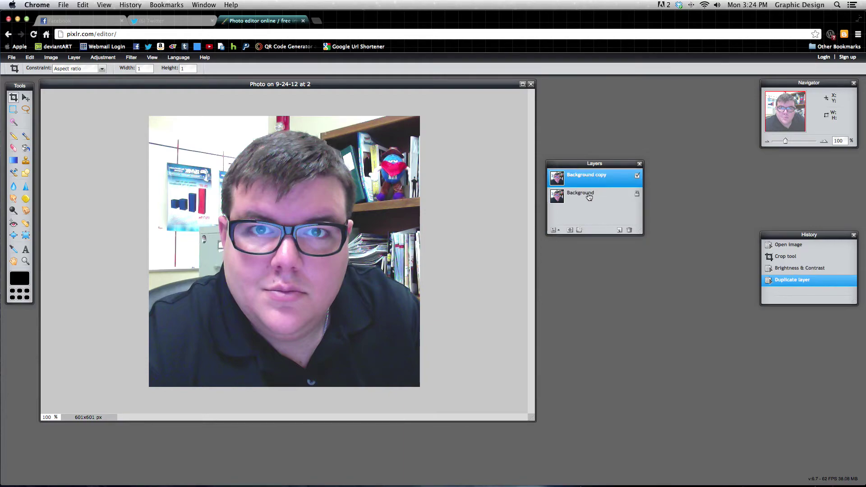
pyautogui.click(638, 177)
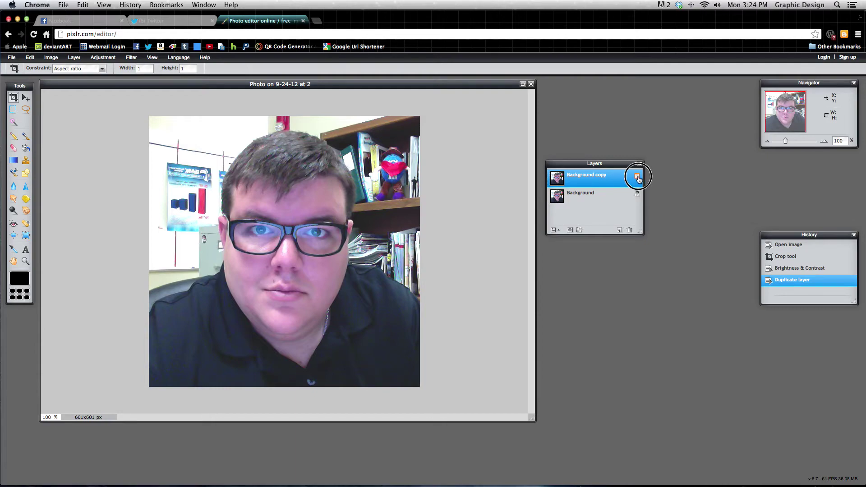
# - Apply a Gaussian blur with an amount of 59 to the Background layer
pyautogui.click(595, 200)
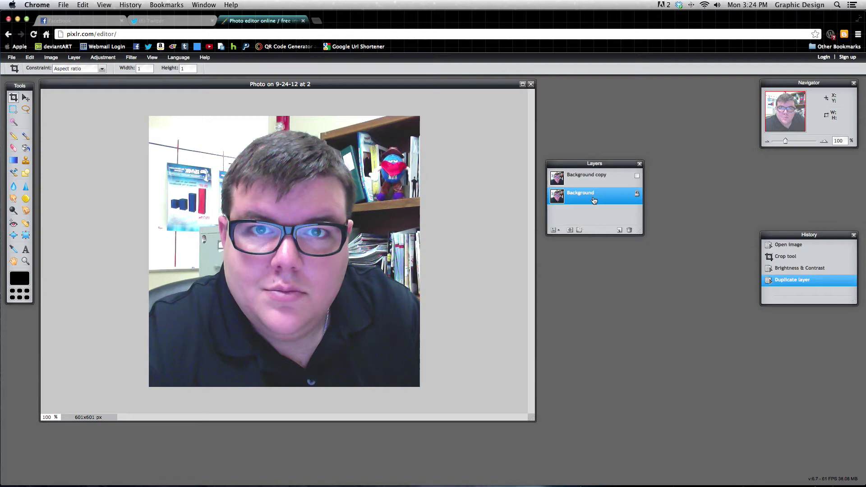
pyautogui.click(134, 59)
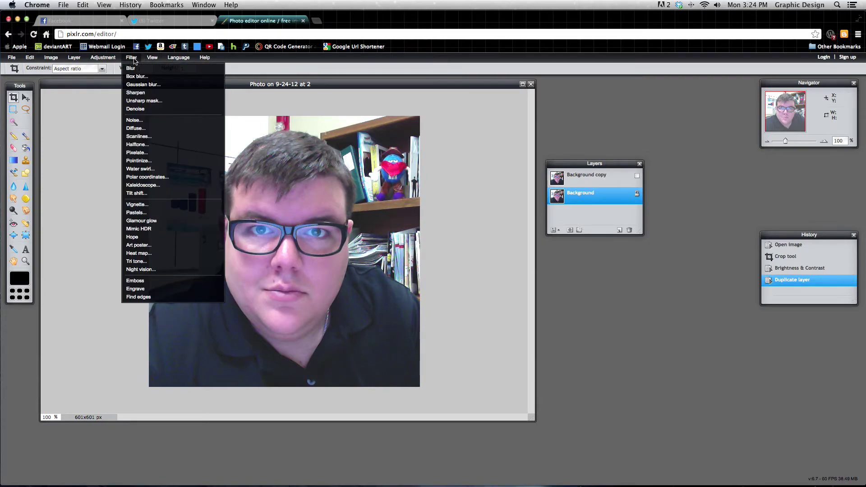
pyautogui.click(136, 86)
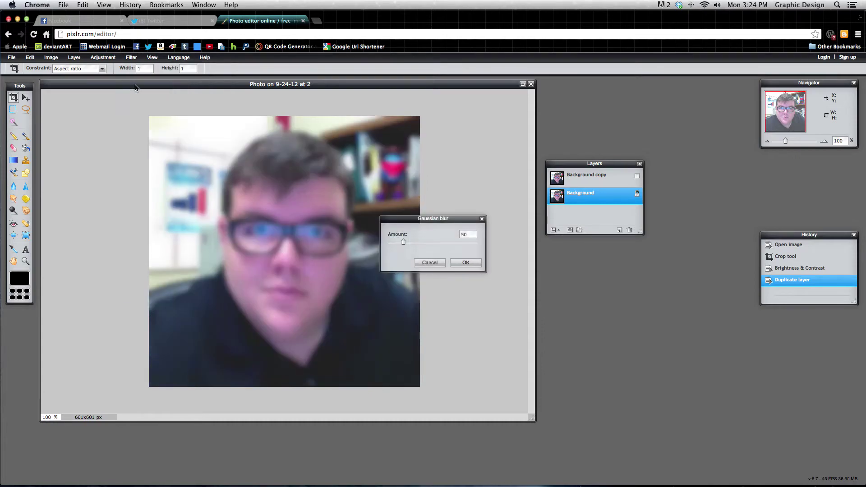
pyautogui.moveTo(402, 242); pyautogui.dragTo(406, 243)
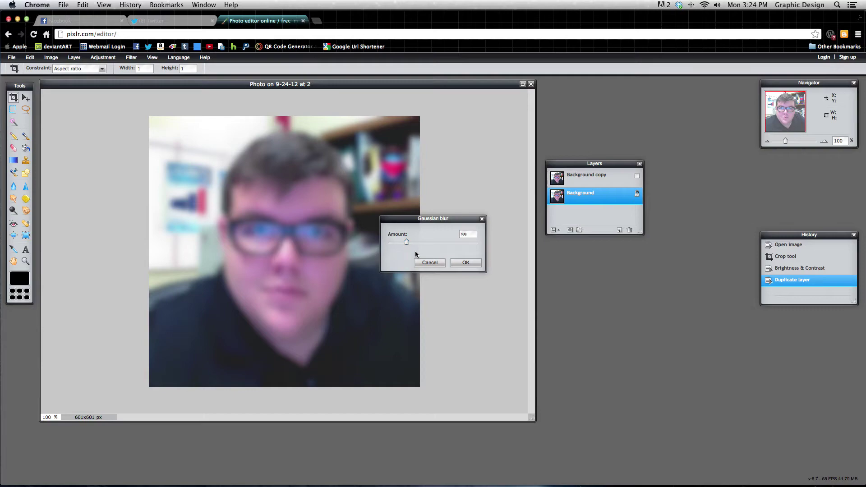
pyautogui.click(465, 263)
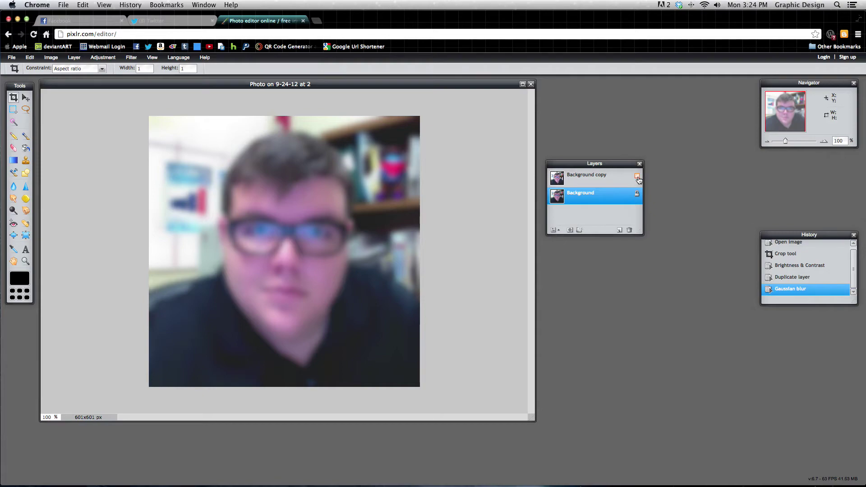
# - Show the Background copy layer and erase its whiteboard and poster area beside the man's head with the soft 50 px eraser brush
pyautogui.click(616, 183)
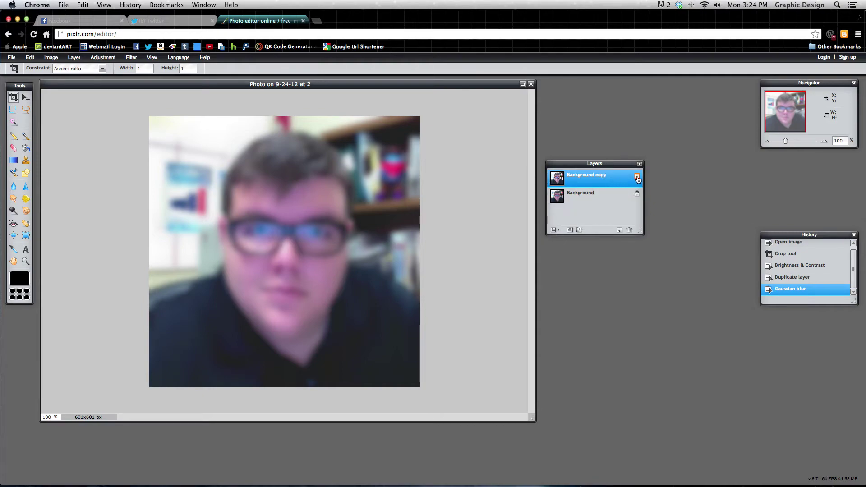
pyautogui.click(637, 177)
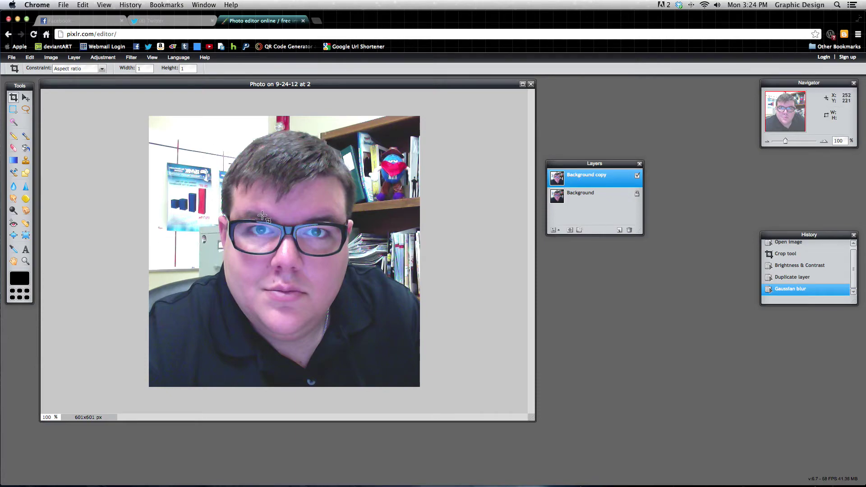
pyautogui.click(13, 150)
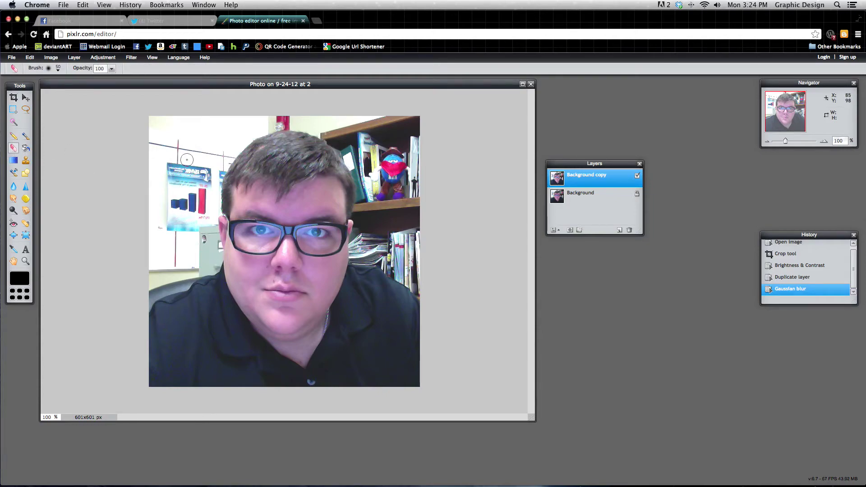
pyautogui.moveTo(180, 142)
pyautogui.mouseDown()
pyautogui.moveTo(156, 154)
pyautogui.moveTo(165, 116)
pyautogui.mouseUp()
pyautogui.moveTo(172, 155)
pyautogui.mouseDown()
pyautogui.moveTo(205, 165)
pyautogui.moveTo(182, 199)
pyautogui.moveTo(180, 176)
pyautogui.moveTo(155, 140)
pyautogui.moveTo(176, 127)
pyautogui.moveTo(177, 150)
pyautogui.moveTo(151, 204)
pyautogui.moveTo(183, 177)
pyautogui.moveTo(172, 256)
pyautogui.moveTo(196, 213)
pyautogui.moveTo(197, 221)
pyautogui.moveTo(210, 215)
pyautogui.moveTo(215, 262)
pyautogui.moveTo(161, 272)
pyautogui.moveTo(142, 254)
pyautogui.mouseUp()
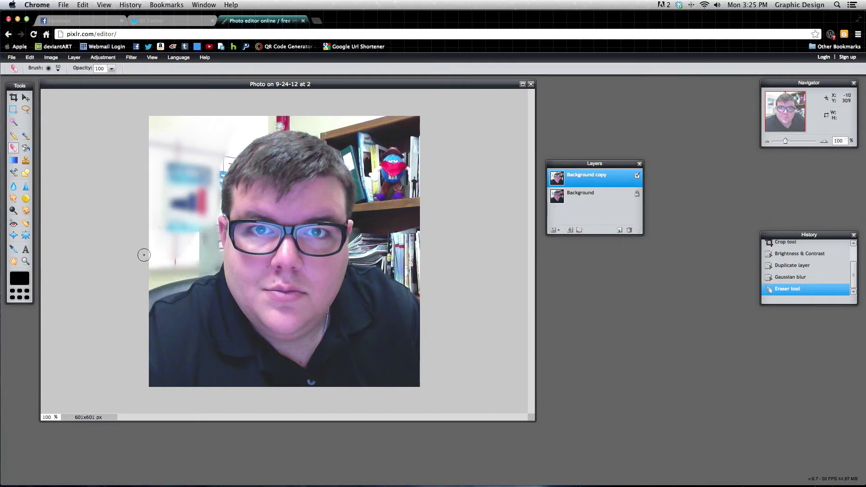
# - Erase the bookshelf and remaining background around the man on the Background copy layer with the soft 200 px brush
pyautogui.click(57, 70)
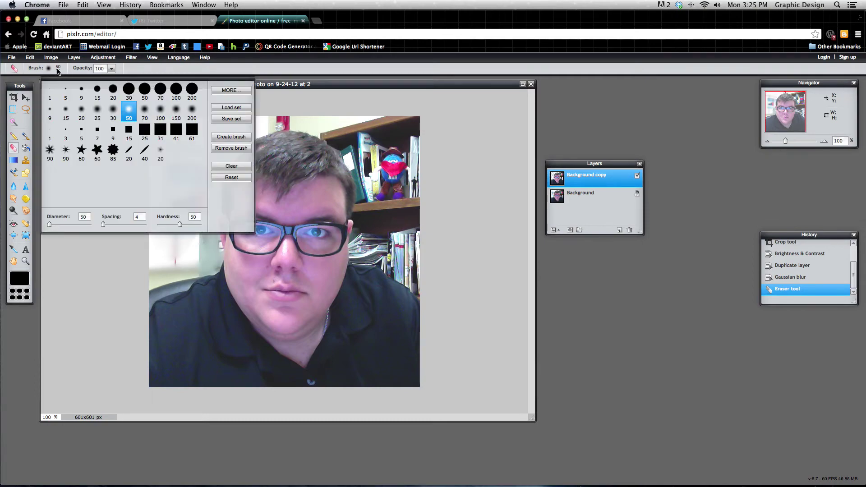
pyautogui.click(192, 111)
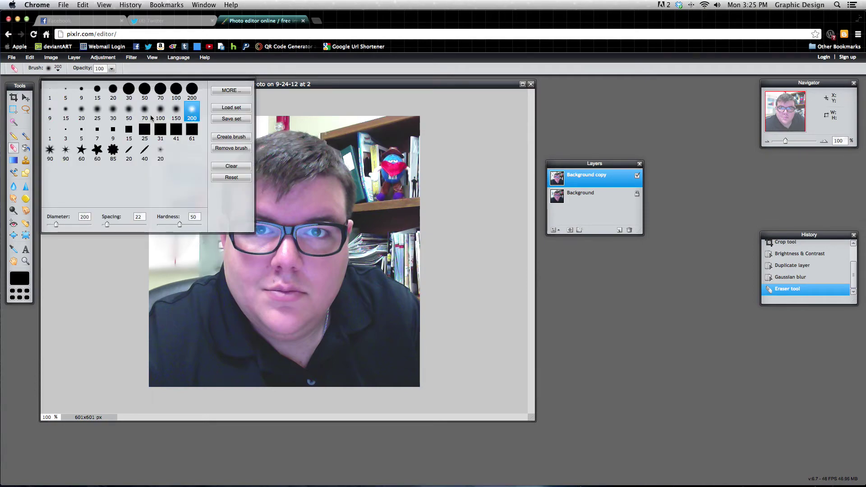
pyautogui.click(412, 140)
pyautogui.moveTo(371, 120)
pyautogui.mouseDown()
pyautogui.moveTo(399, 212)
pyautogui.moveTo(368, 202)
pyautogui.moveTo(421, 268)
pyautogui.moveTo(361, 251)
pyautogui.moveTo(383, 224)
pyautogui.moveTo(368, 165)
pyautogui.moveTo(338, 126)
pyautogui.moveTo(290, 106)
pyautogui.moveTo(242, 110)
pyautogui.moveTo(208, 150)
pyautogui.moveTo(189, 195)
pyautogui.moveTo(188, 239)
pyautogui.moveTo(139, 257)
pyautogui.moveTo(213, 131)
pyautogui.moveTo(195, 172)
pyautogui.moveTo(201, 151)
pyautogui.moveTo(231, 118)
pyautogui.moveTo(323, 107)
pyautogui.moveTo(360, 118)
pyautogui.moveTo(390, 144)
pyautogui.moveTo(403, 246)
pyautogui.moveTo(423, 275)
pyautogui.moveTo(417, 181)
pyautogui.mouseUp()
pyautogui.moveTo(176, 207)
pyautogui.mouseDown()
pyautogui.moveTo(198, 250)
pyautogui.moveTo(183, 229)
pyautogui.moveTo(139, 271)
pyautogui.moveTo(166, 227)
pyautogui.mouseUp()
pyautogui.moveTo(343, 265)
pyautogui.mouseDown()
pyautogui.moveTo(422, 257)
pyautogui.moveTo(364, 242)
pyautogui.moveTo(355, 253)
pyautogui.mouseUp()
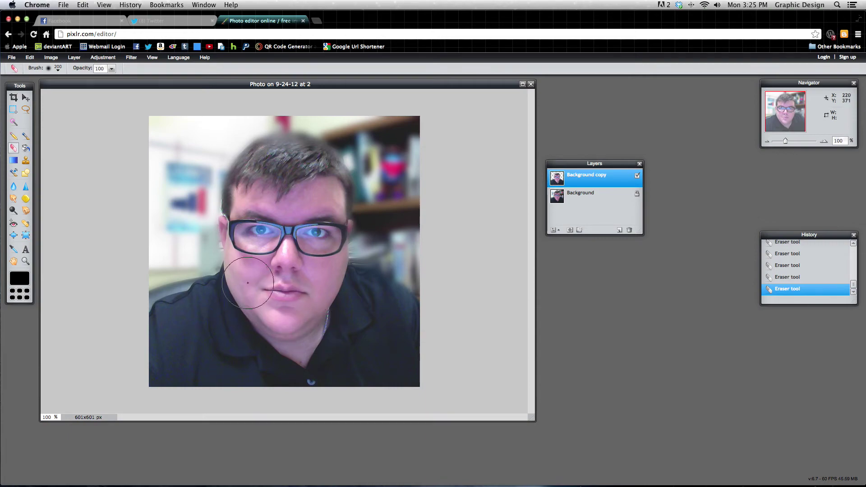
# - Adjust the color balance of the Background copy layer to reduce the blue-purple cast on the man
pyautogui.click(98, 59)
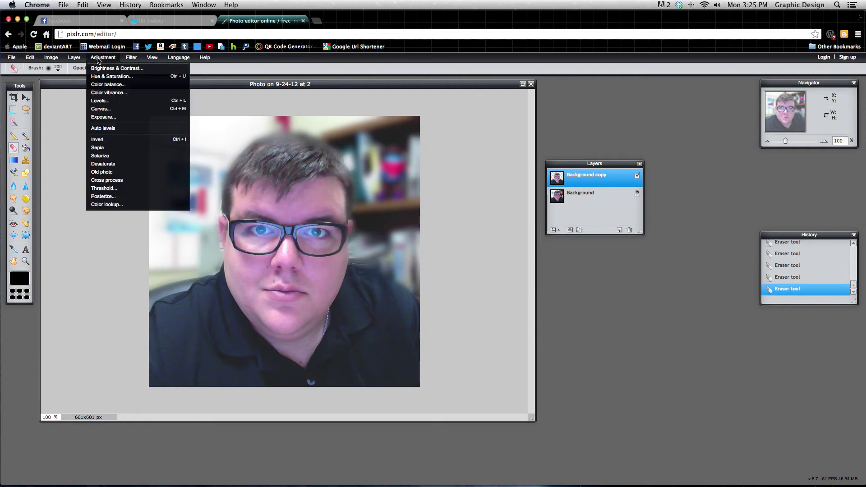
pyautogui.click(102, 85)
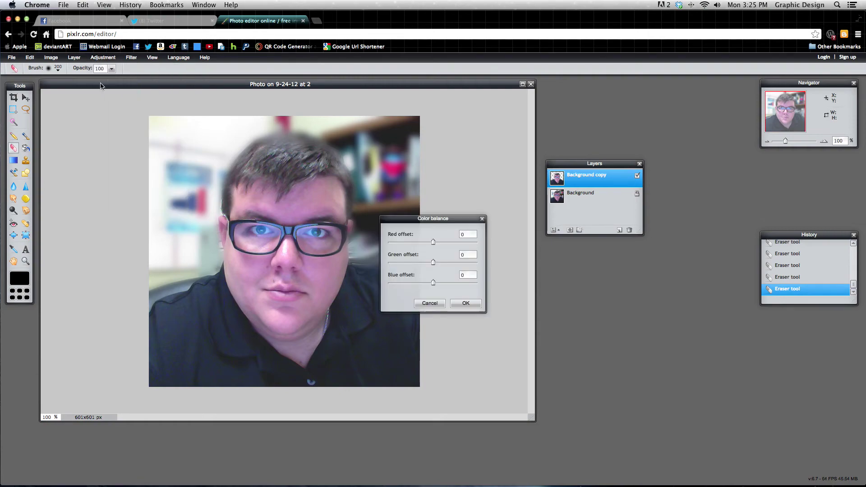
pyautogui.moveTo(431, 220); pyautogui.dragTo(460, 273)
pyautogui.click(498, 290)
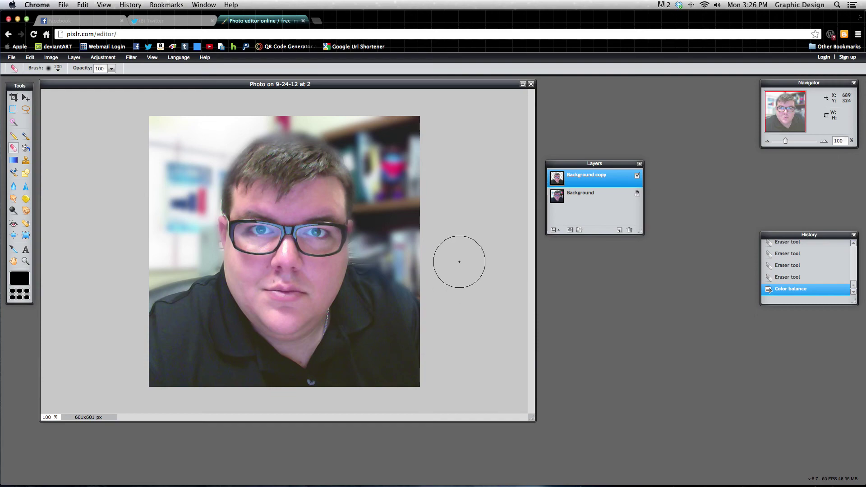
# - Save the image to the Desktop as the JPEG "Photo on 9-24-12 at 2.jpg" with quality 100
pyautogui.click(12, 60)
pyautogui.click(16, 105)
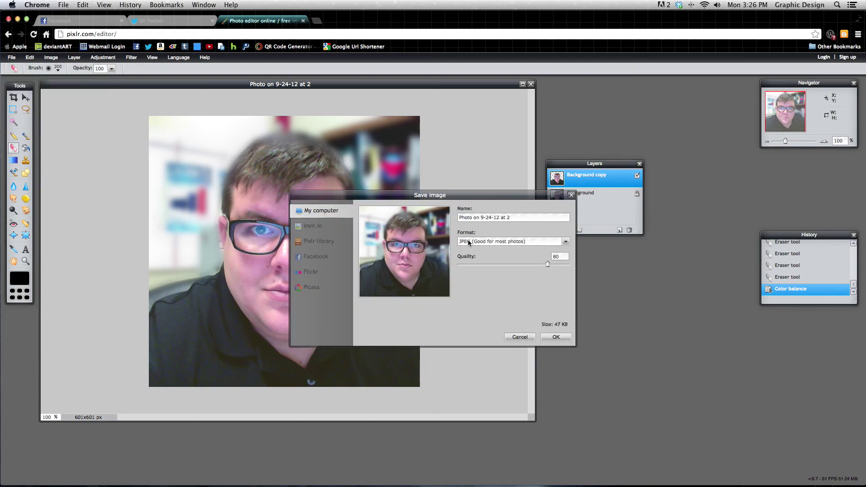
pyautogui.moveTo(546, 266); pyautogui.dragTo(576, 268)
pyautogui.click(558, 340)
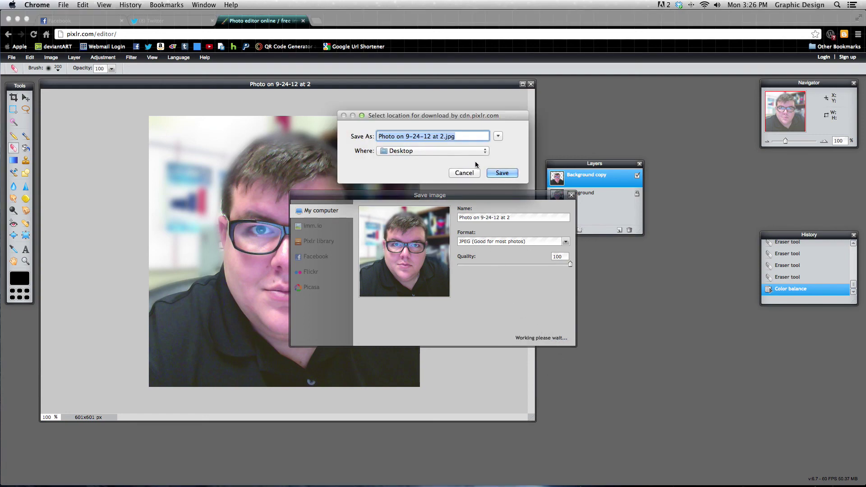
pyautogui.click(502, 173)
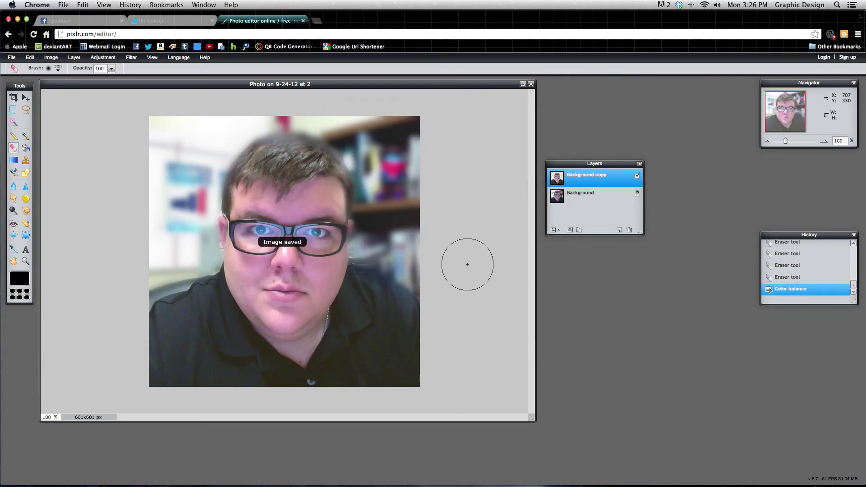